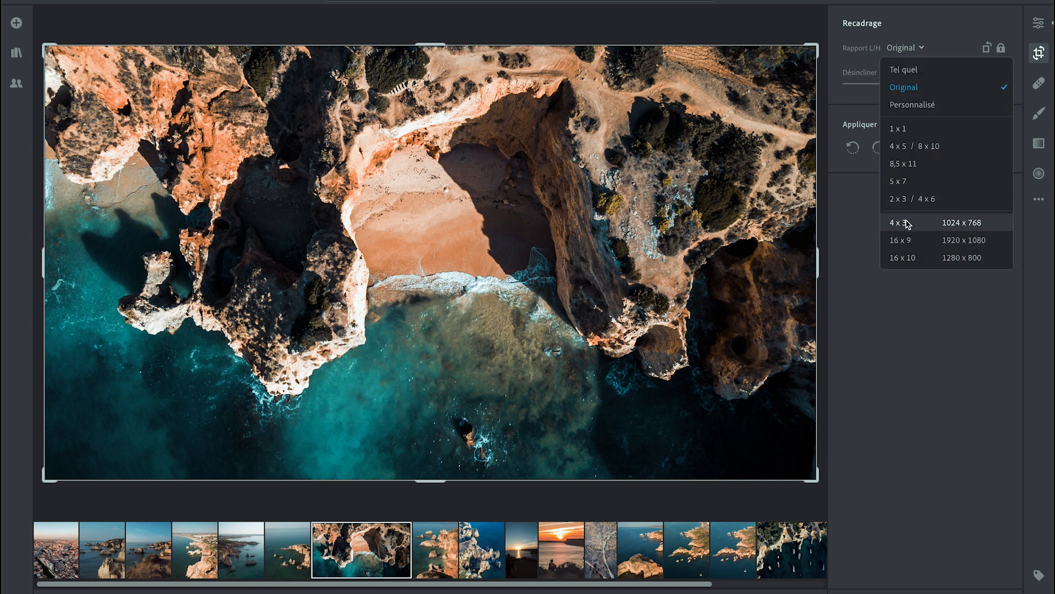
- Crop the photo to the 16 x 10 aspect ratio and shift the image slightly left within the frame
click(907, 259)
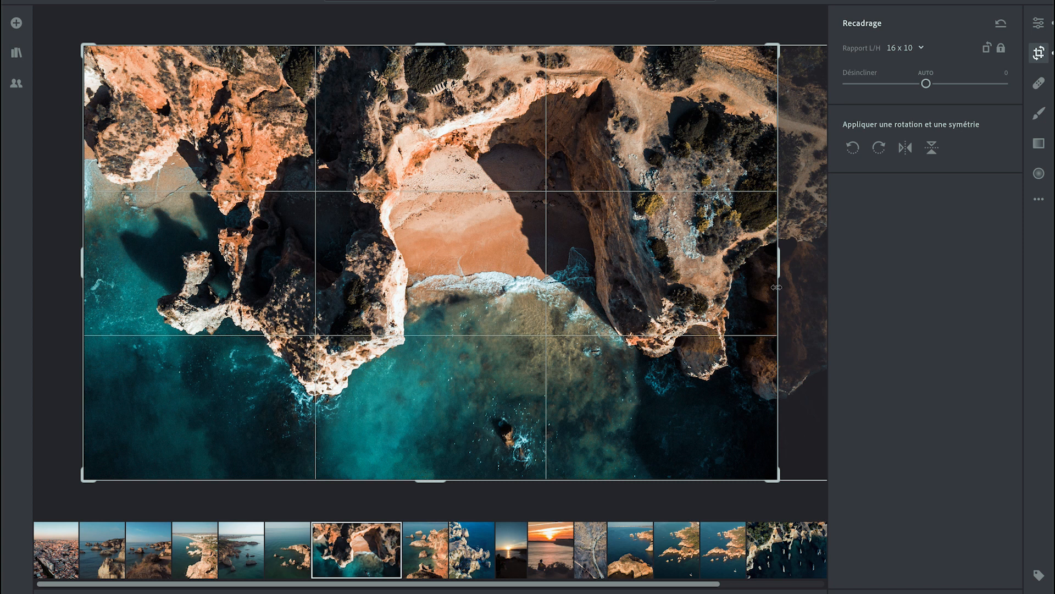
mouse_move(738, 332)
mouse_down()
mouse_move(696, 335)
mouse_move(764, 329)
mouse_move(707, 335)
mouse_move(738, 330)
mouse_move(721, 334)
mouse_up()
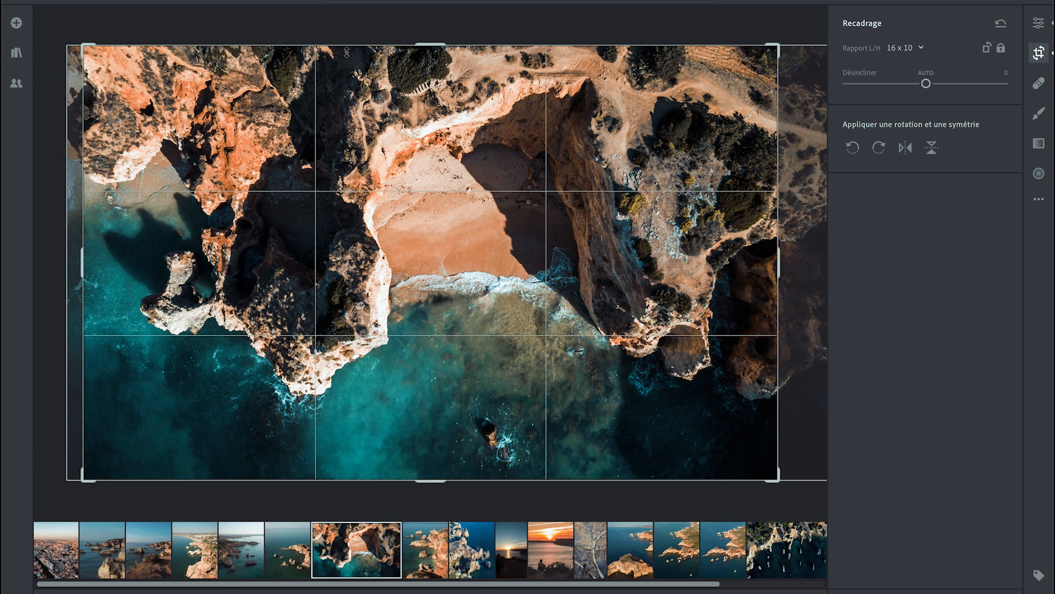
key(e)
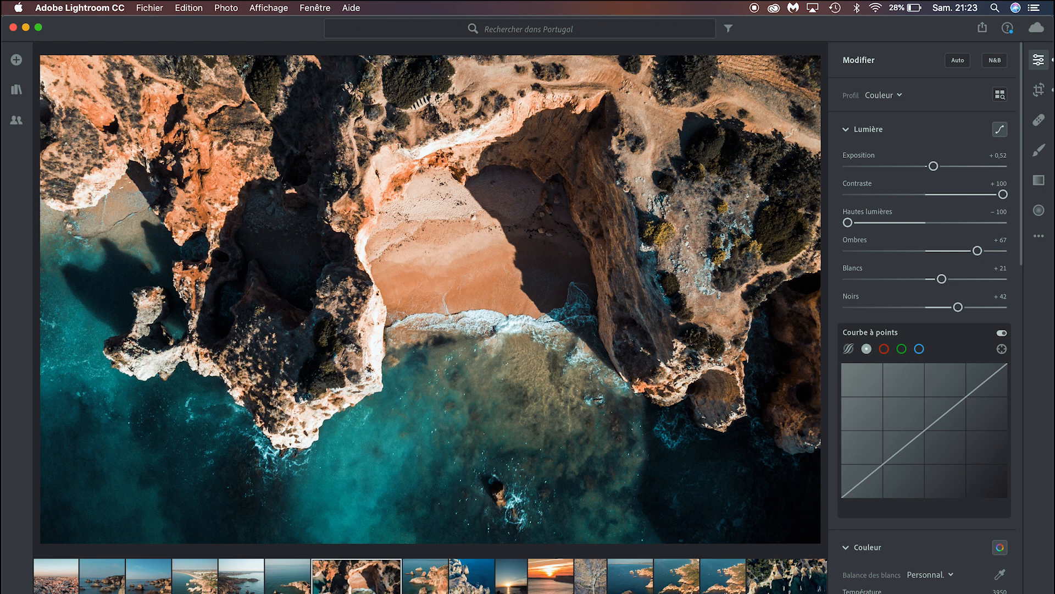
- Open the cropped photo in Photoshop and draw a slice covering its left half with the Slice tool
right_click(358, 569)
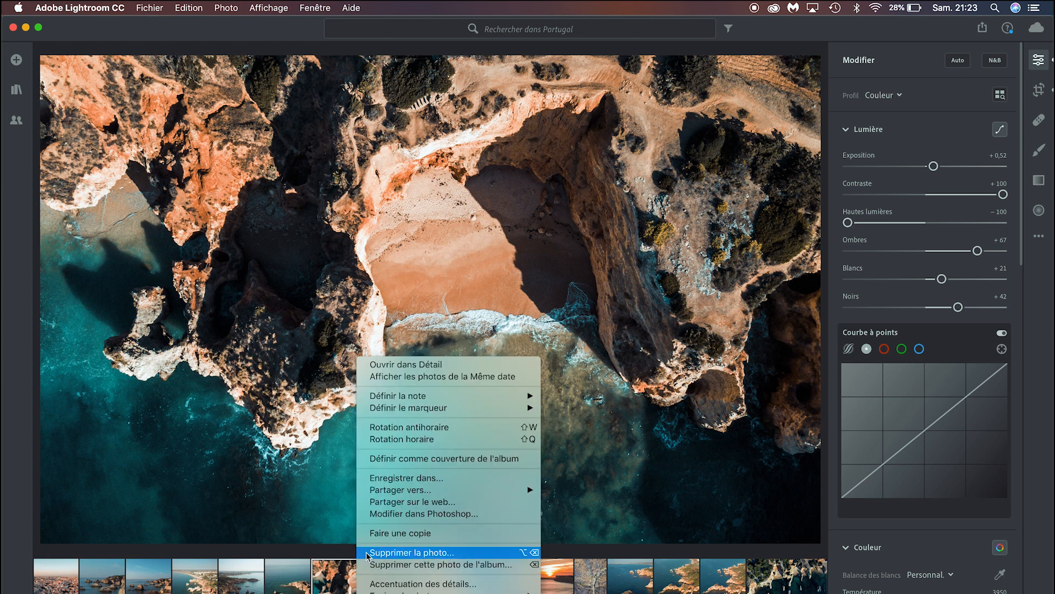
click(413, 514)
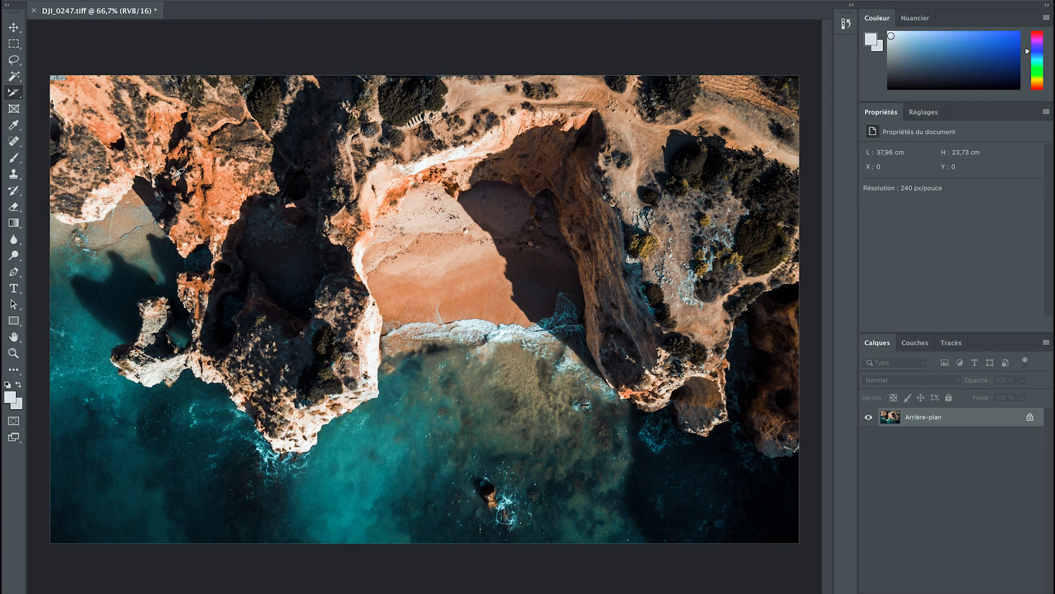
click(13, 92)
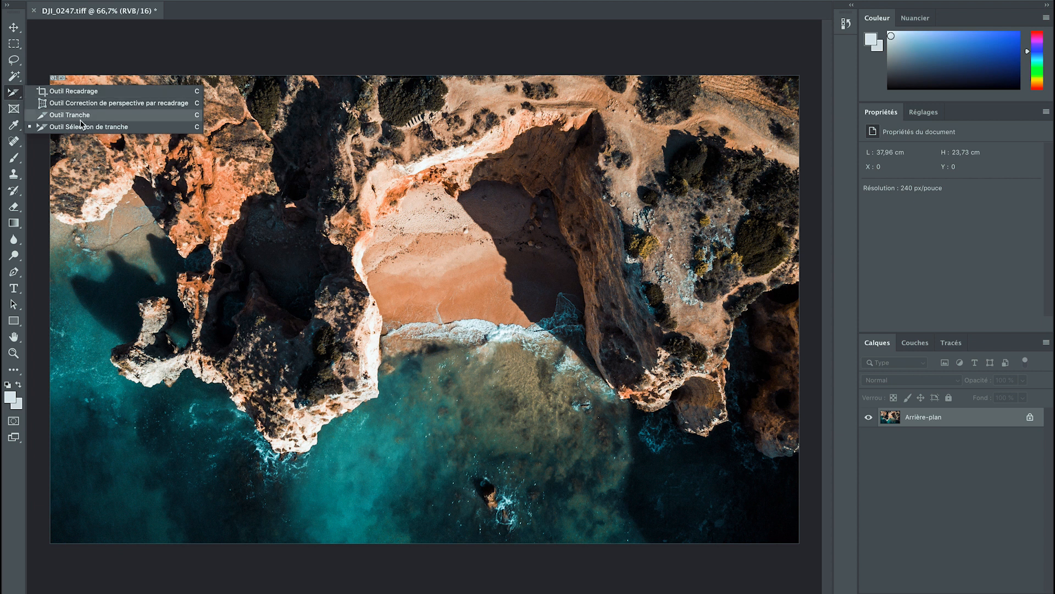
click(81, 115)
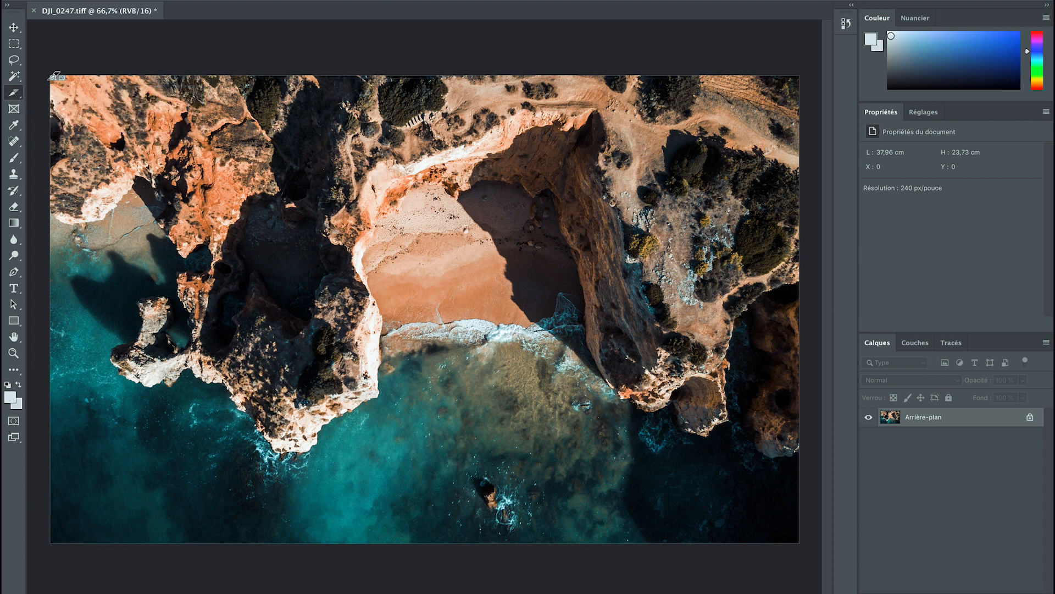
mouse_move(35, 66)
mouse_down()
mouse_move(420, 434)
mouse_move(479, 511)
mouse_move(501, 563)
mouse_move(416, 573)
mouse_move(424, 573)
mouse_up()
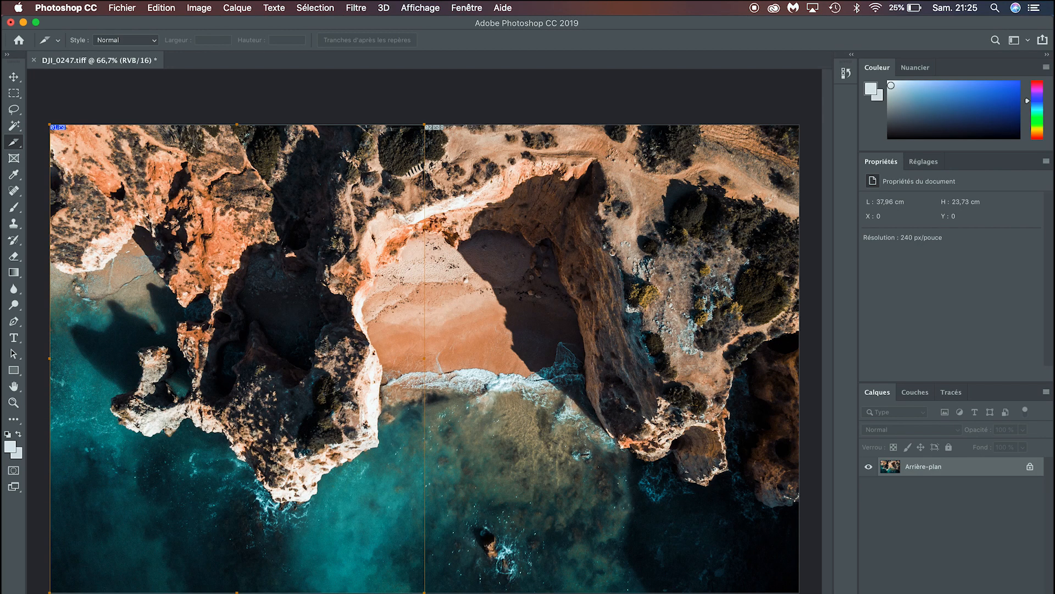
- Start a Save for Web export and set the image size to 2160 x 1350 px
click(121, 8)
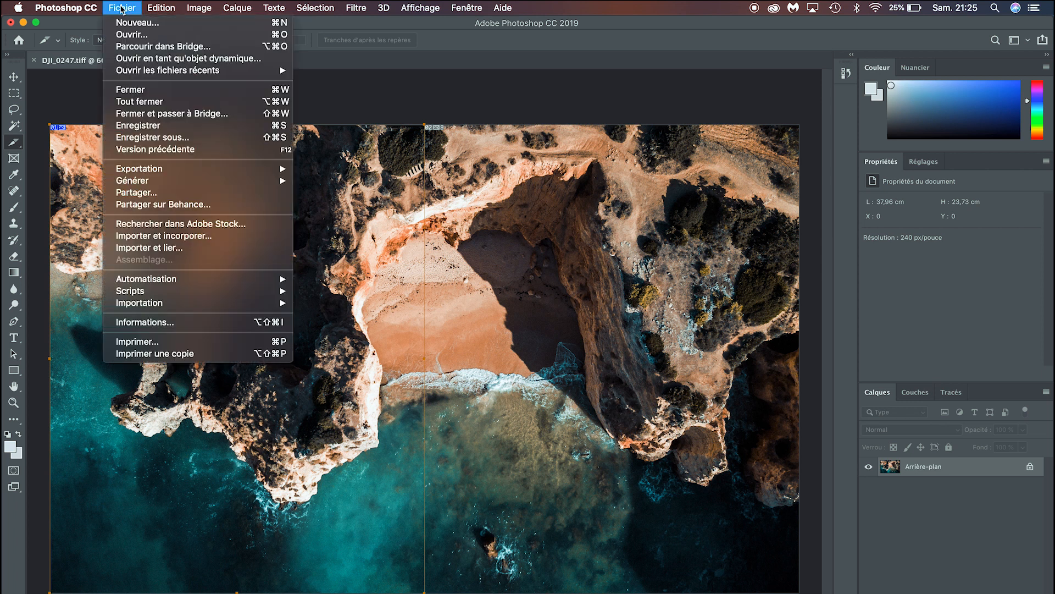
mouse_move(174, 168)
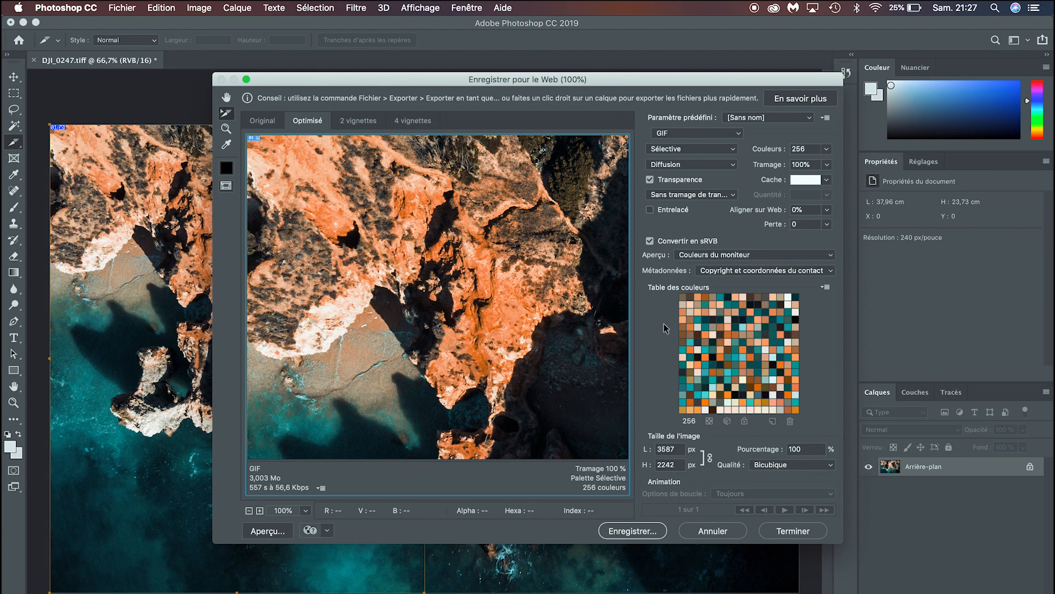
click(672, 464)
text(160)
key(Tab)
click(249, 510)
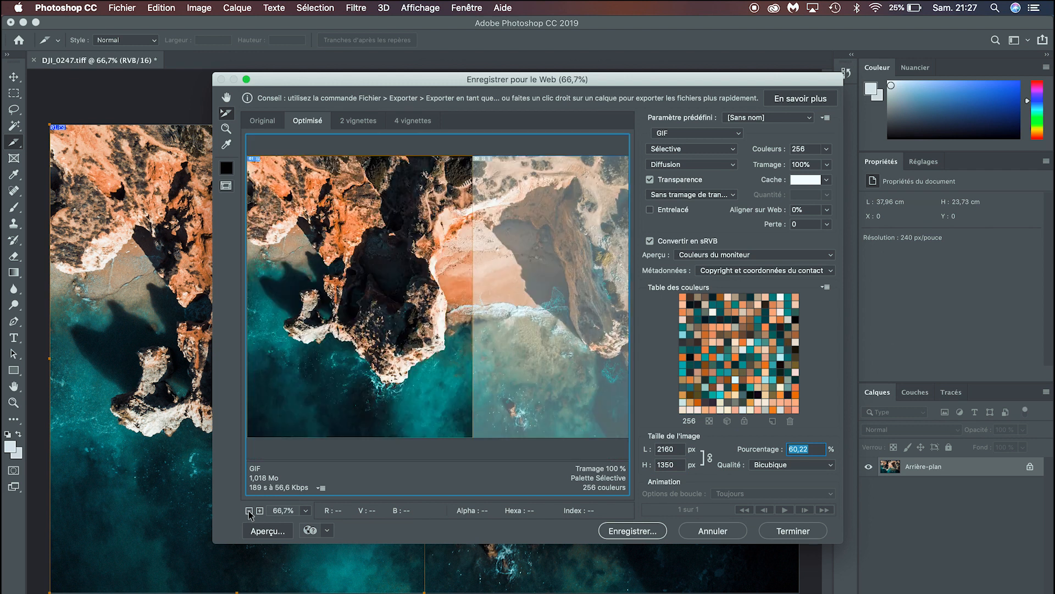
click(249, 510)
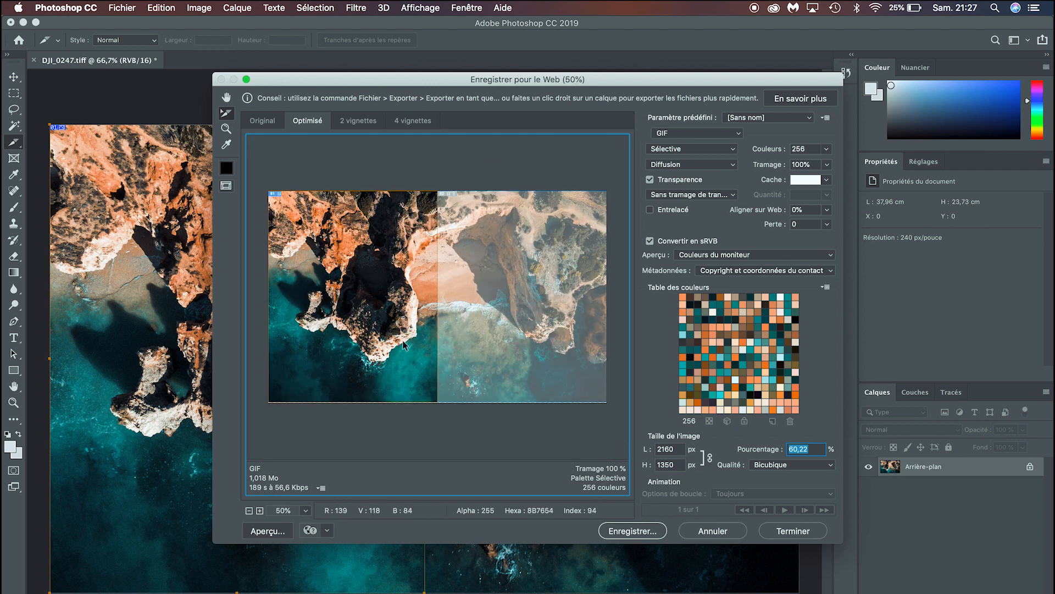
- Set the left slice's export format to JPEG with quality 100
click(378, 279)
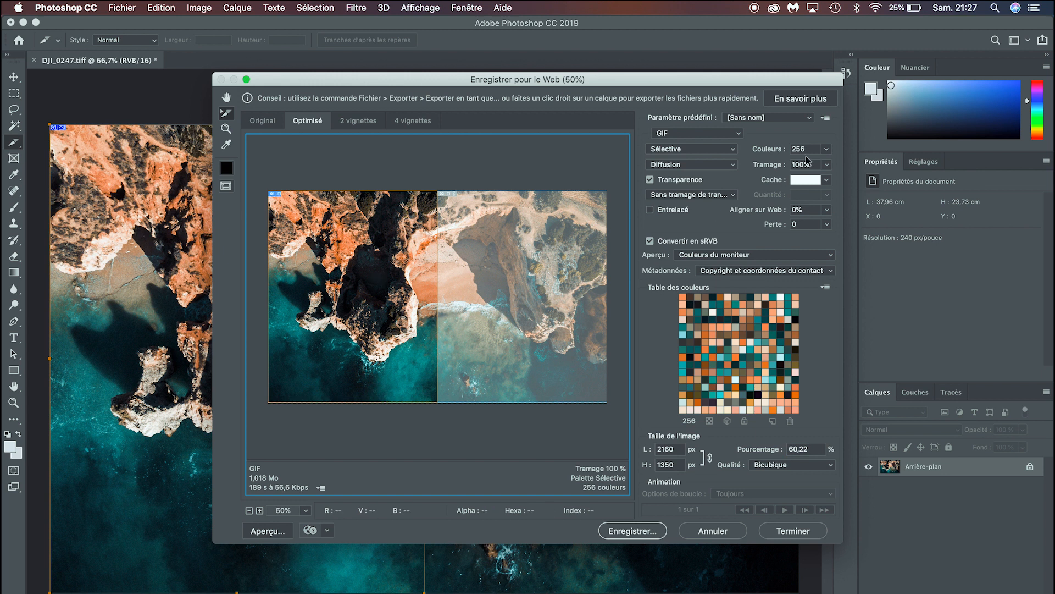
click(722, 137)
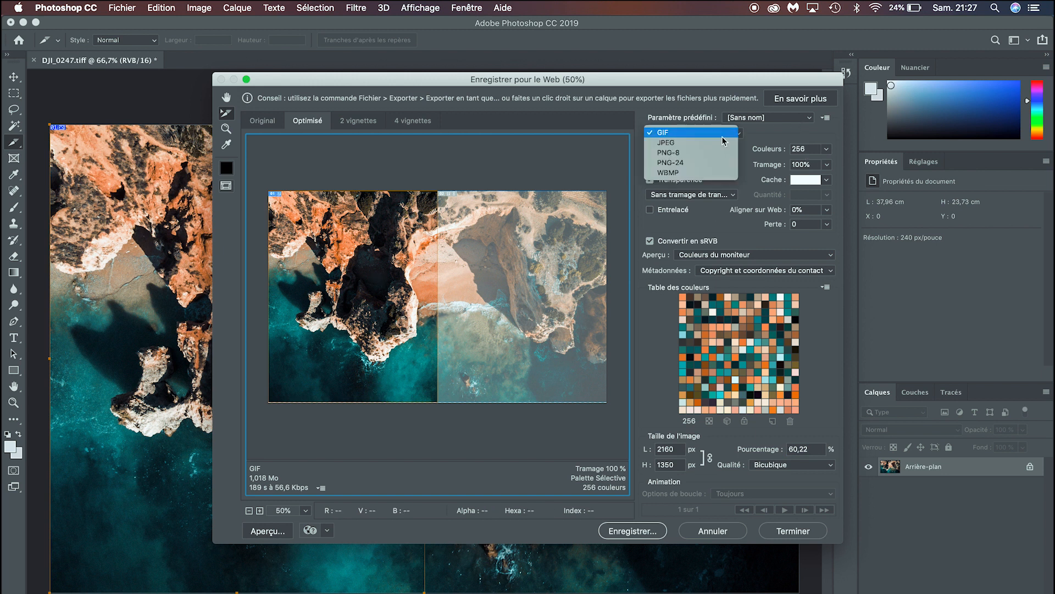
click(693, 144)
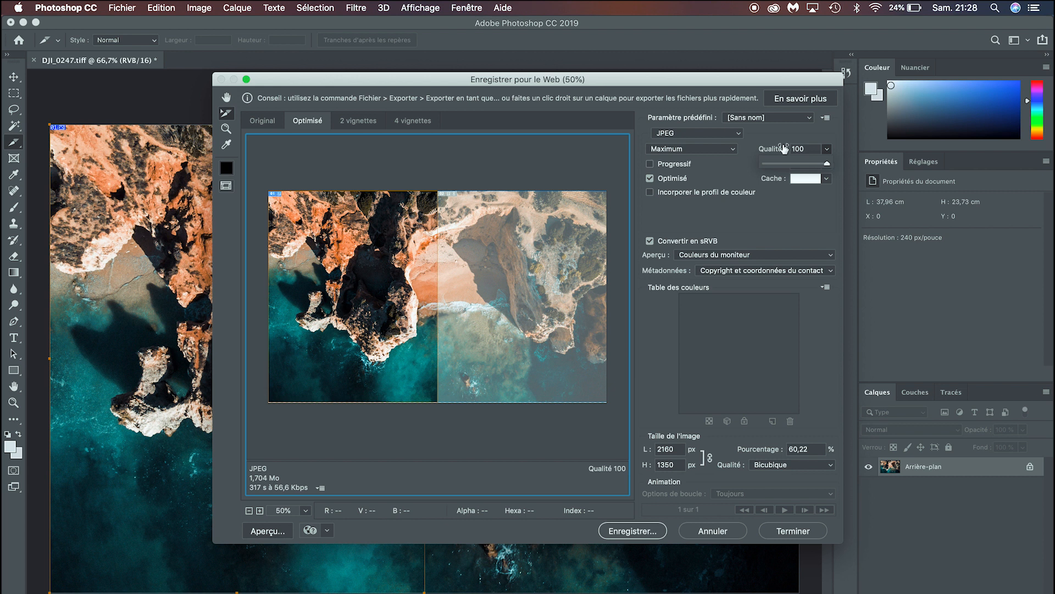
- Set the right slice's export format to JPEG with quality 100
click(525, 275)
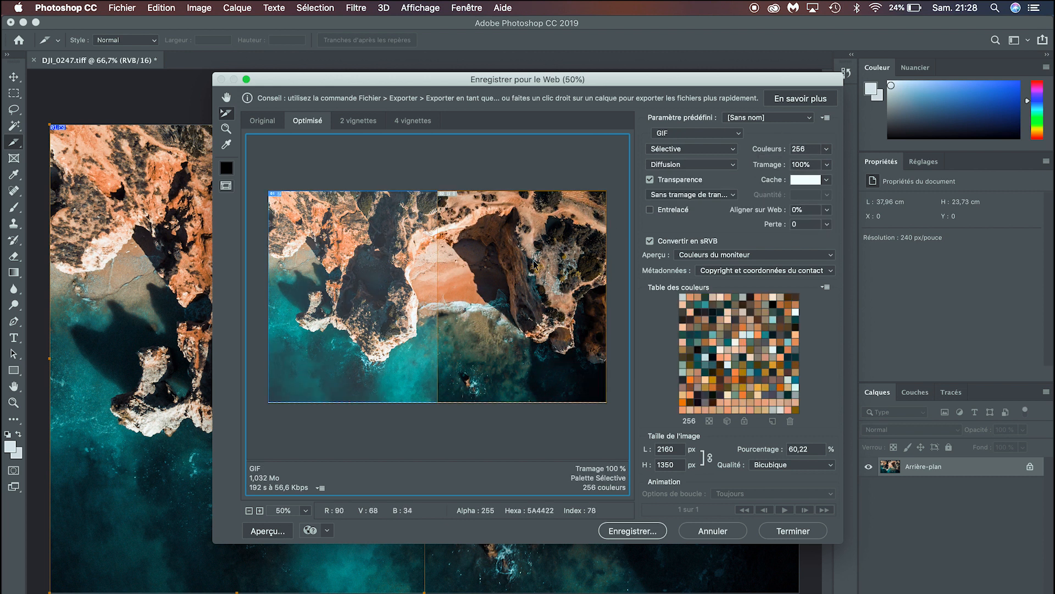
click(693, 134)
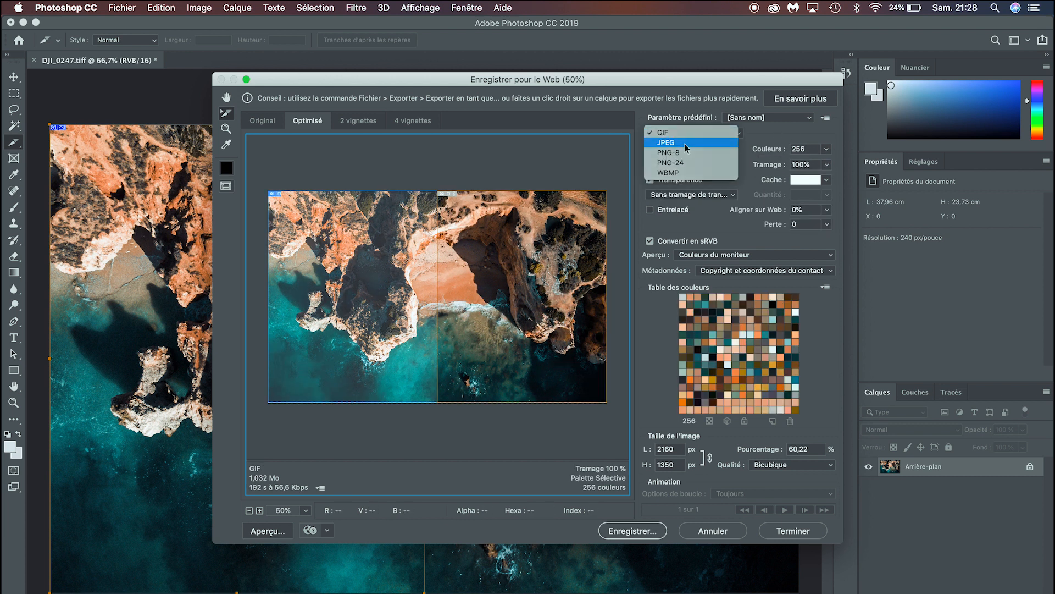
click(686, 144)
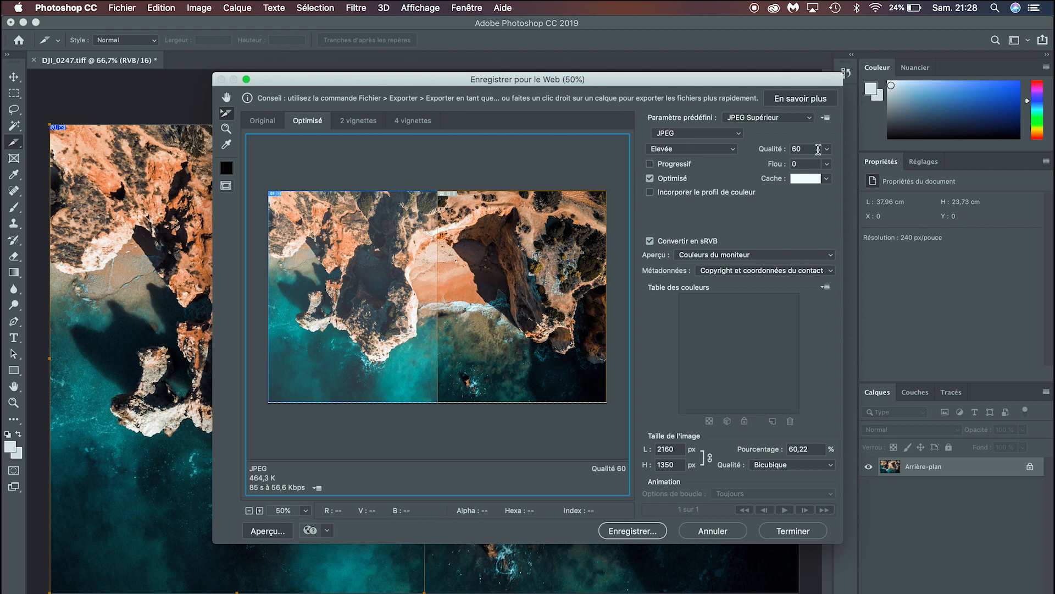
click(827, 149)
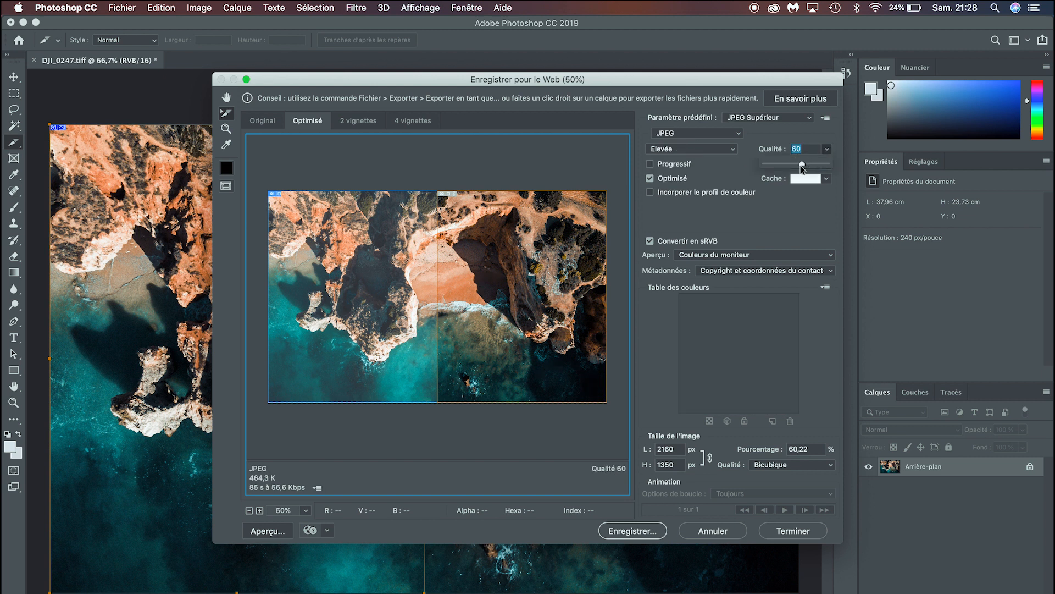
drag(836, 167, 837, 168)
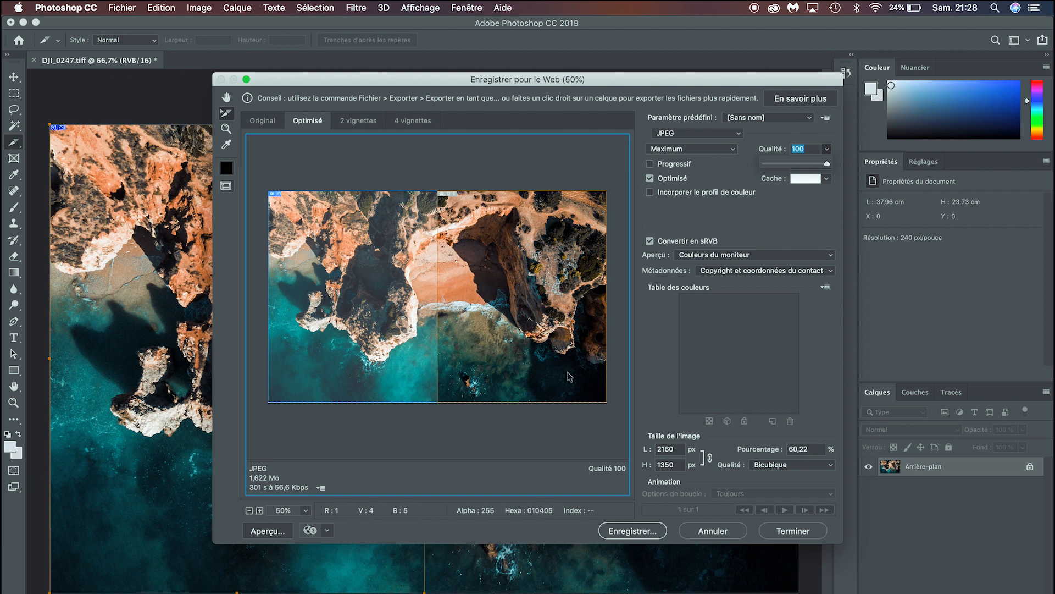
- Save all slices as images named DJI_0247.jpg in the Lightroom folder on the desktop
click(618, 528)
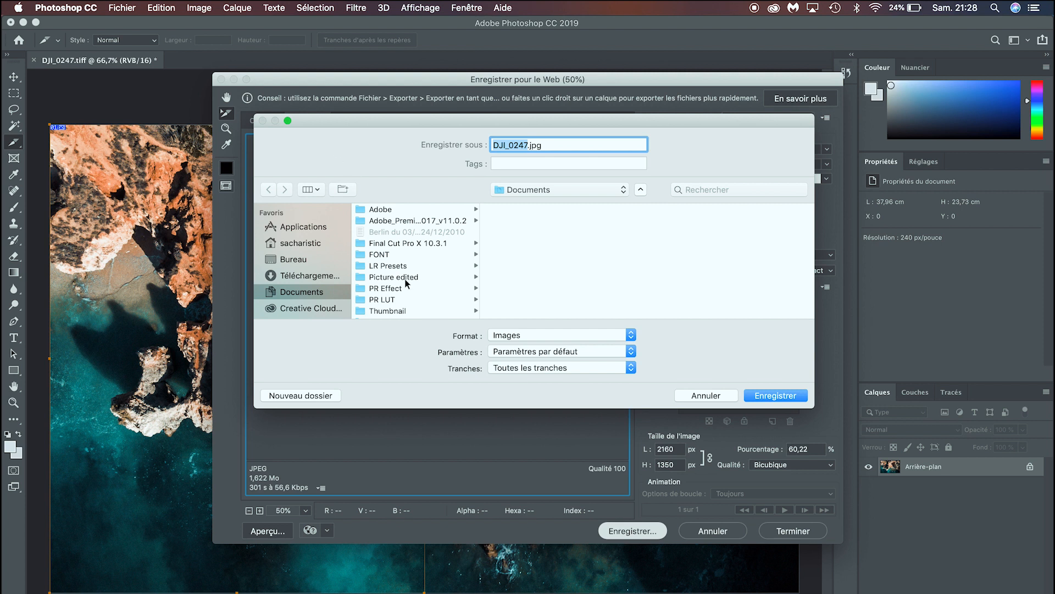
click(304, 261)
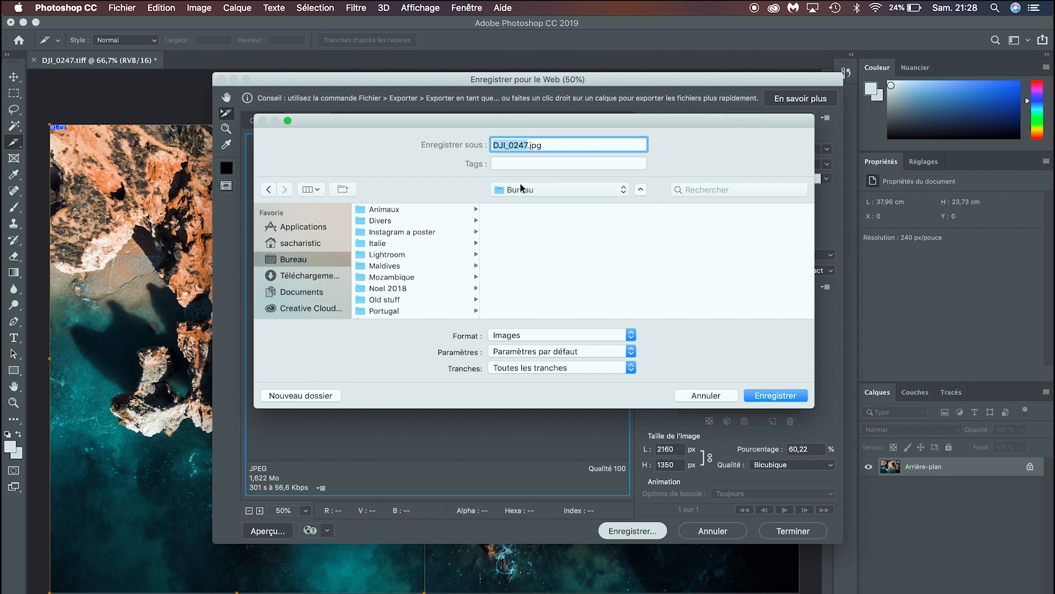
click(400, 255)
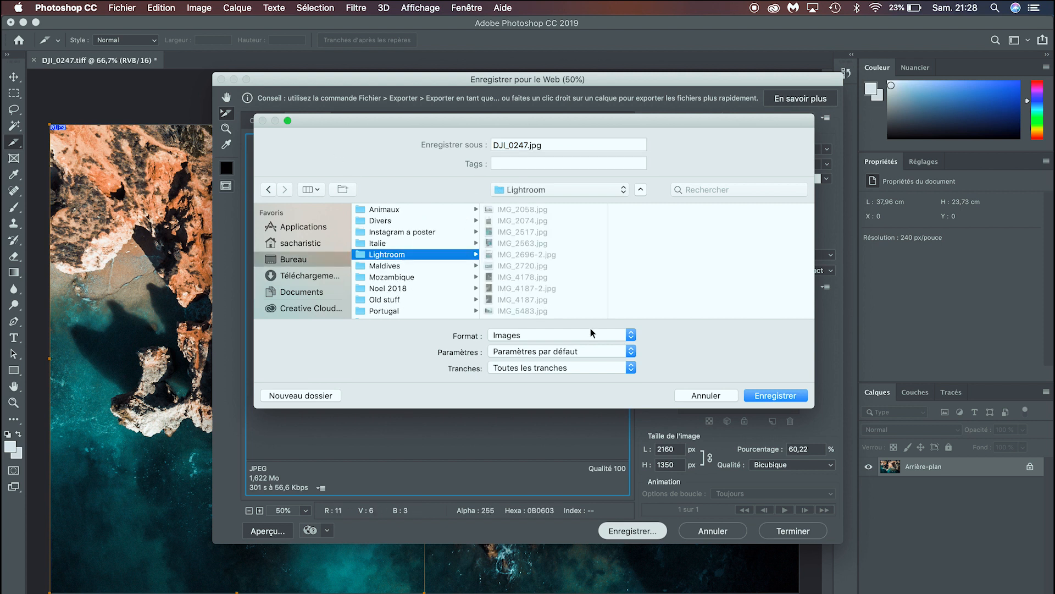
click(775, 396)
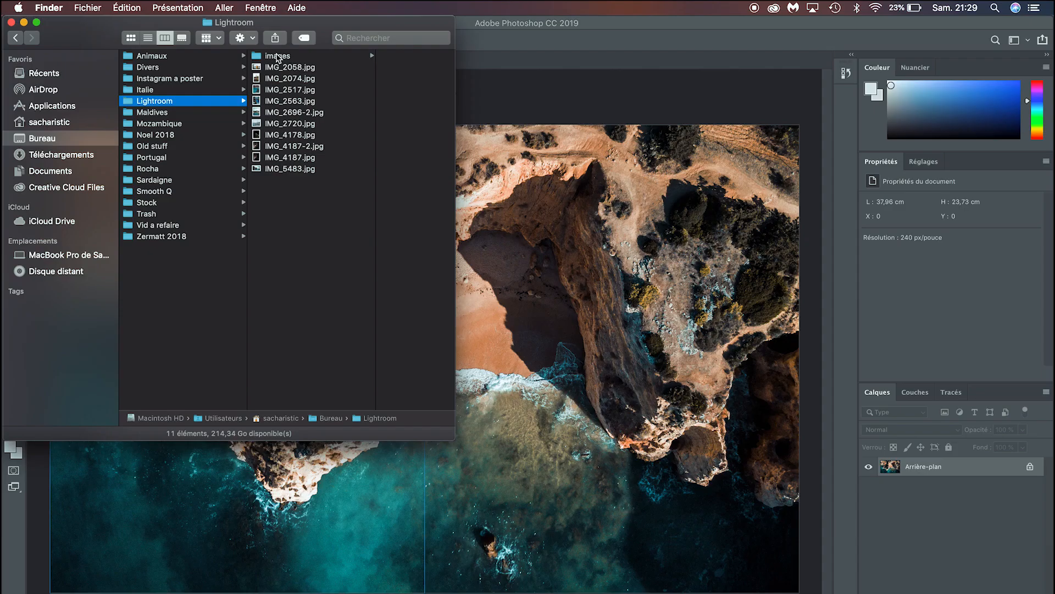
- In Finder, examine the previews and dimensions of the exported slices in the Lightroom folder's images subfolder
click(278, 57)
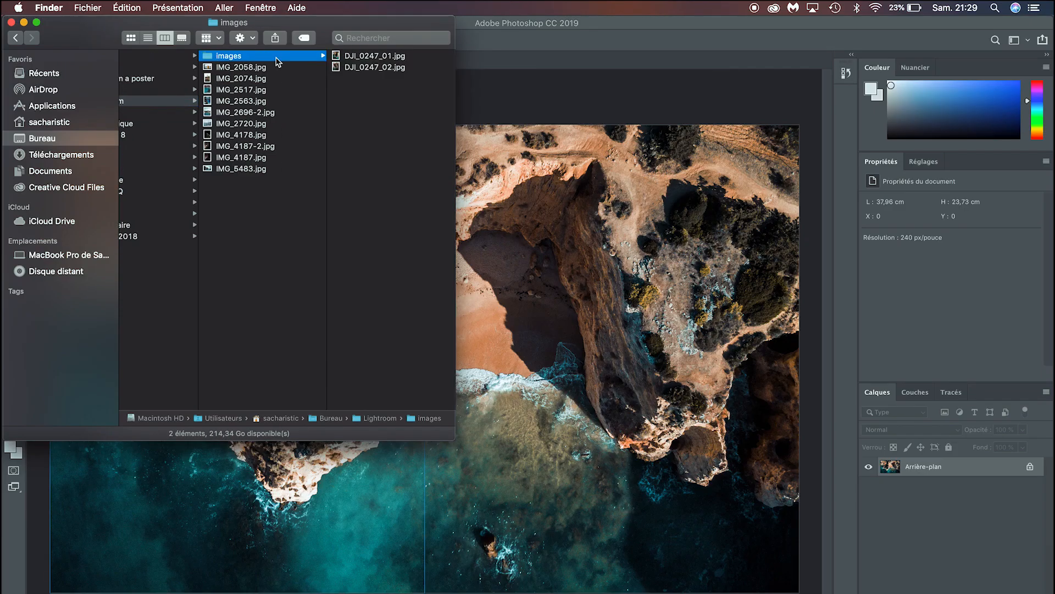
click(364, 57)
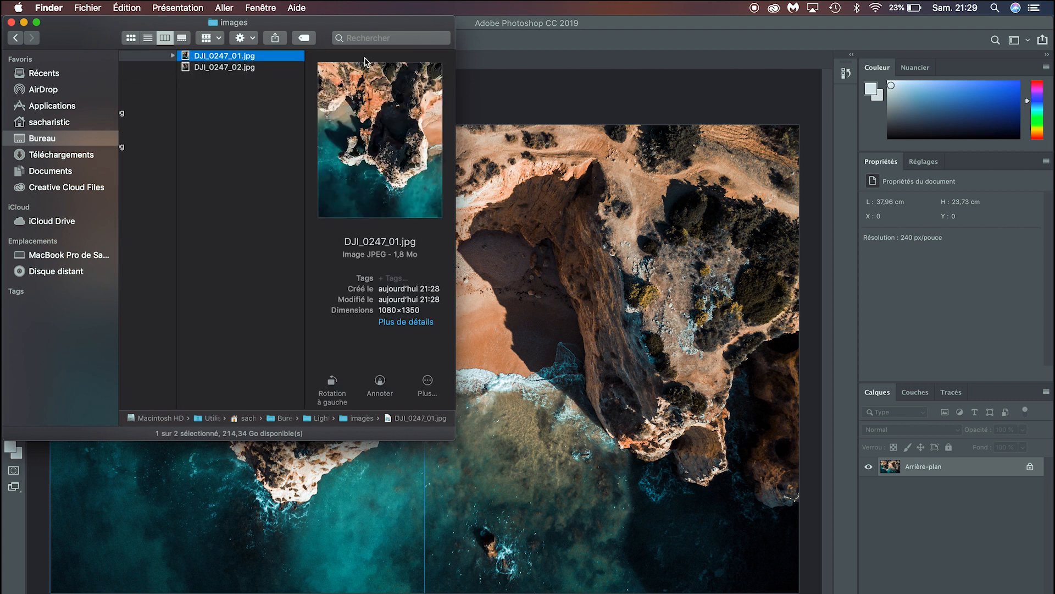
key(Down)
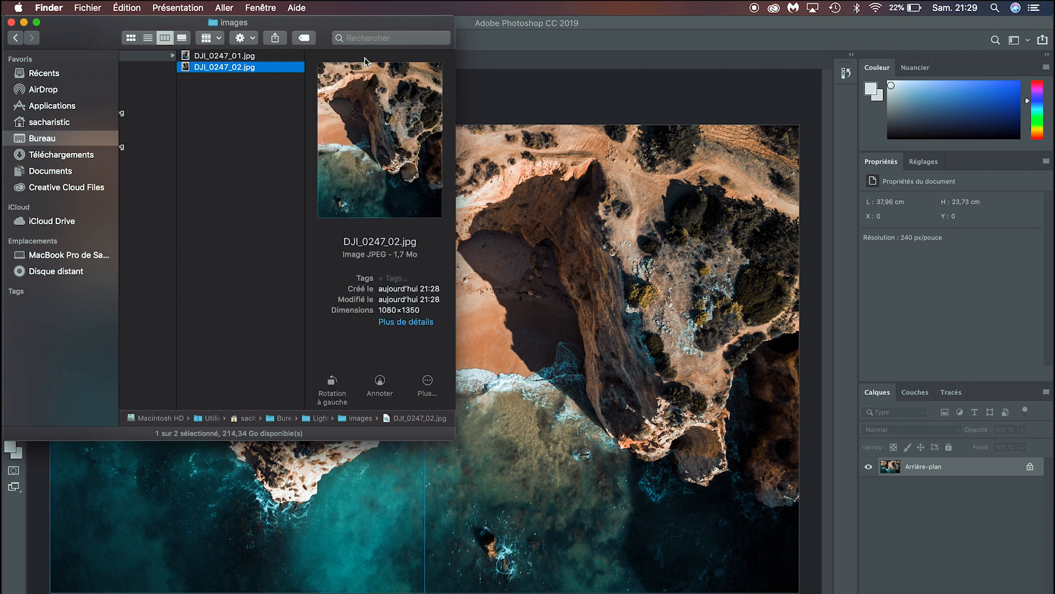
- Send both exported slices, DJI_0247_01.jpg and DJI_0247_02.jpg, to the iPhone via AirDrop
key(Up)
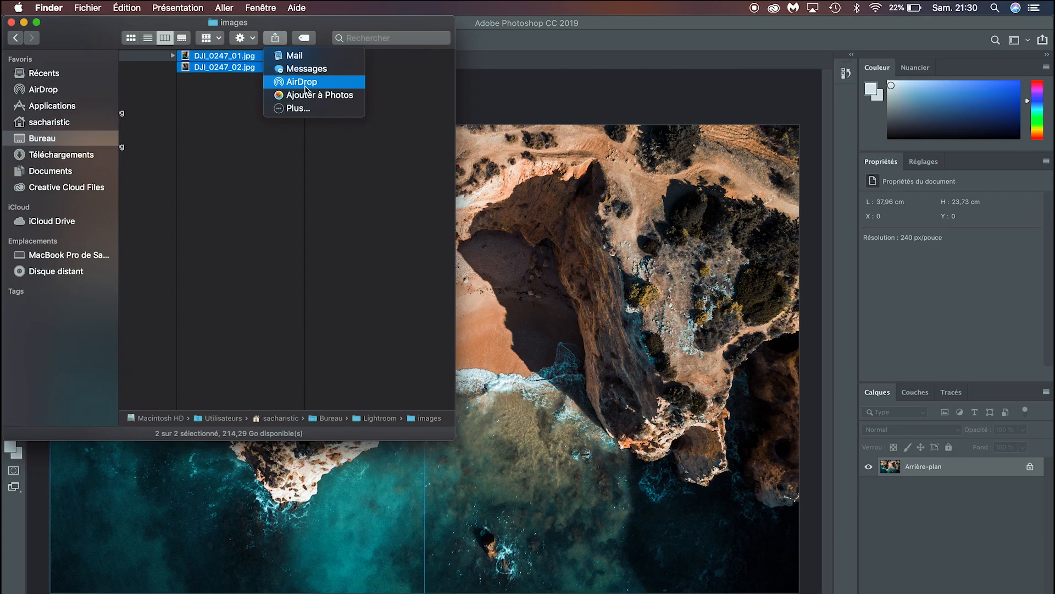
click(305, 86)
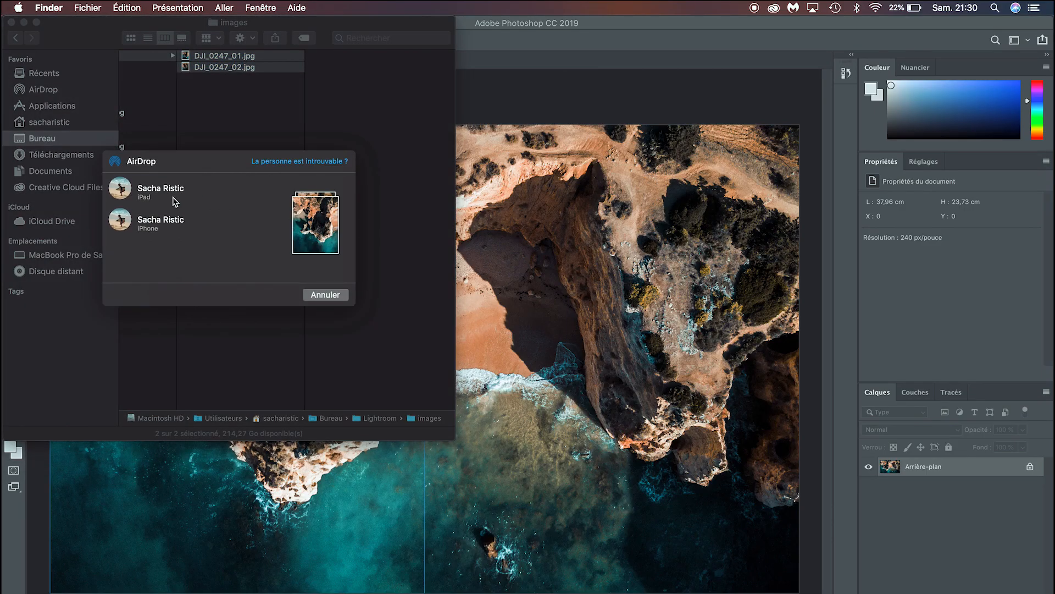
click(122, 226)
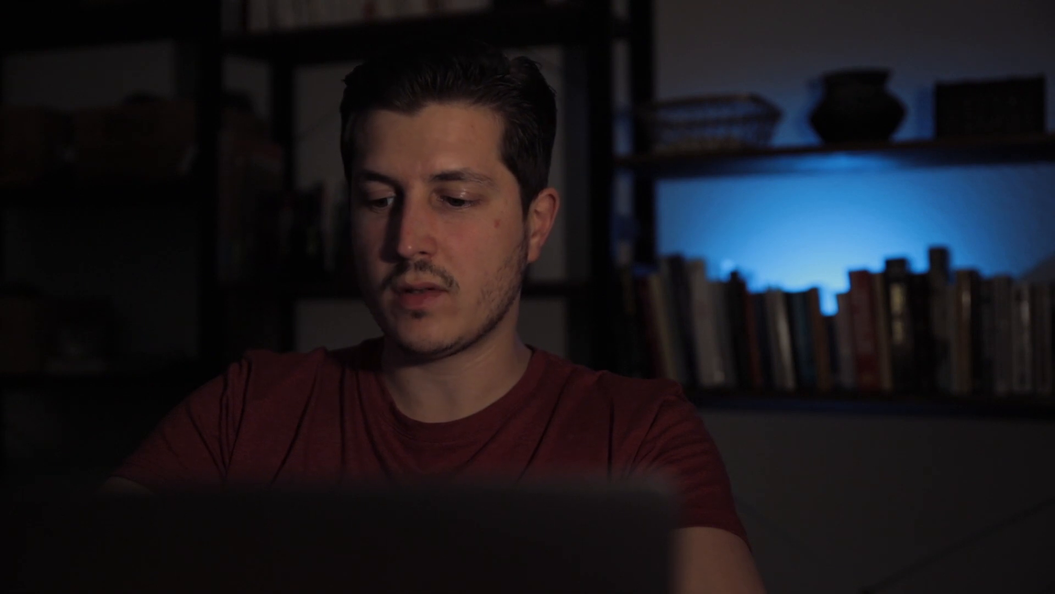
- In Instagram, continue with the left and right slices as a new post and caption it "Falaise en Algarve"
scroll(840, 253, down, 3)
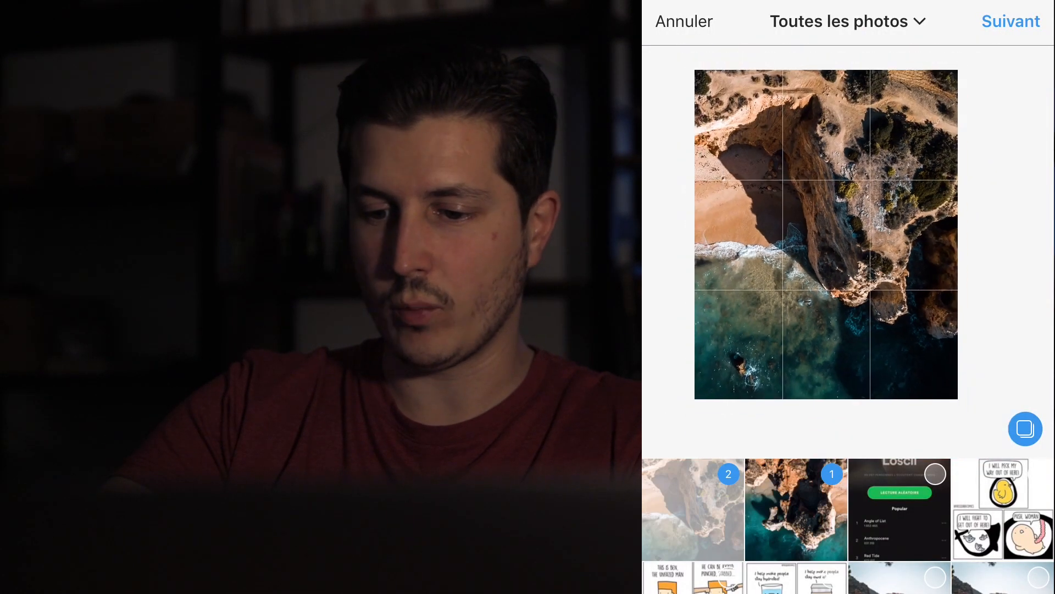
click(1011, 21)
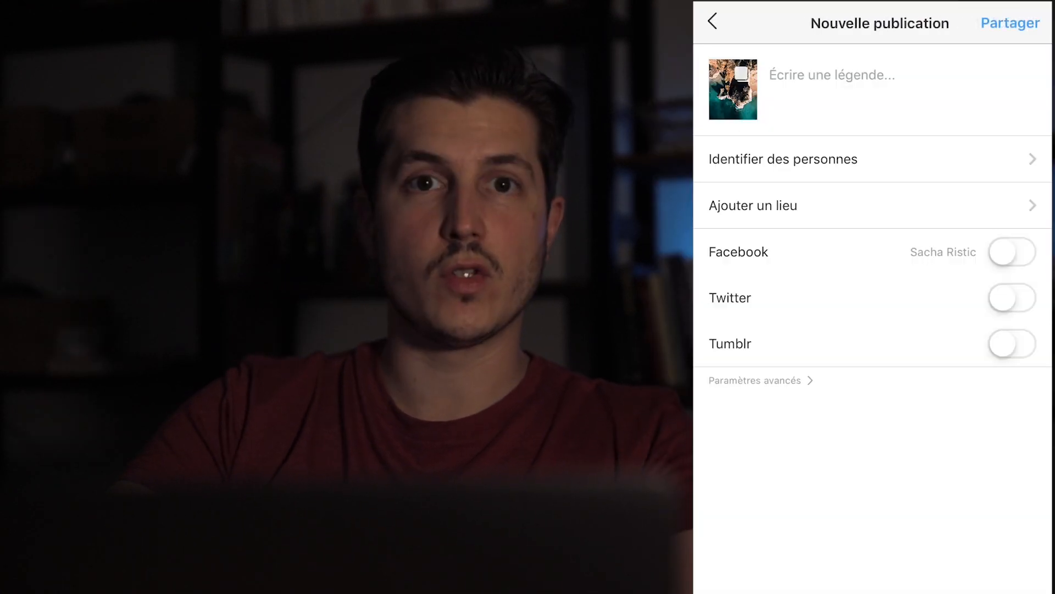
click(832, 75)
text(F)
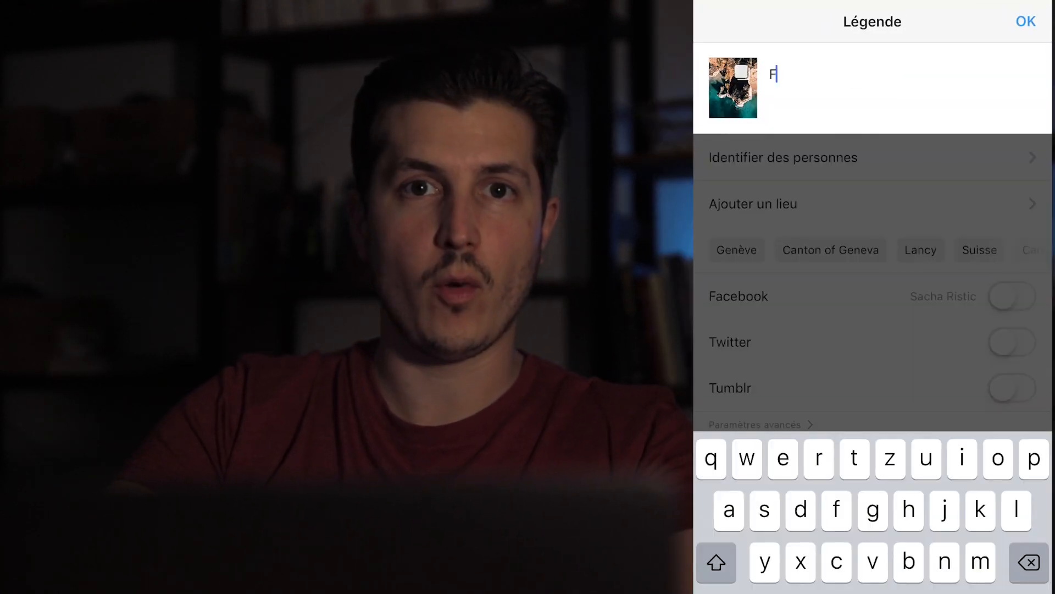
text(alaise en Algarve)
click(1026, 21)
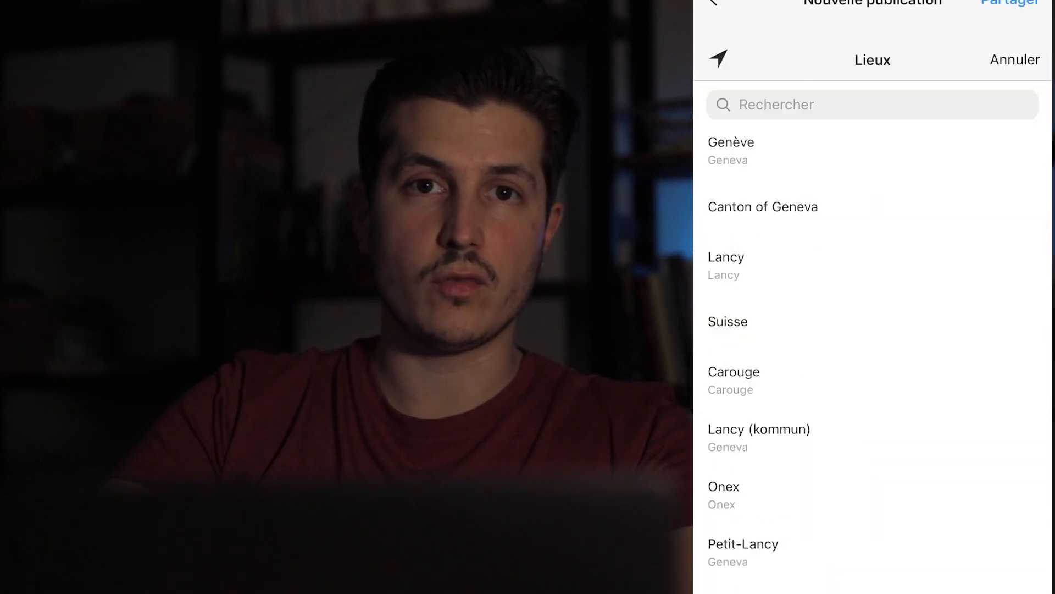
- Add the post's location by searching for "algarve" and open the published post from the profile grid
click(873, 44)
text(algarve)
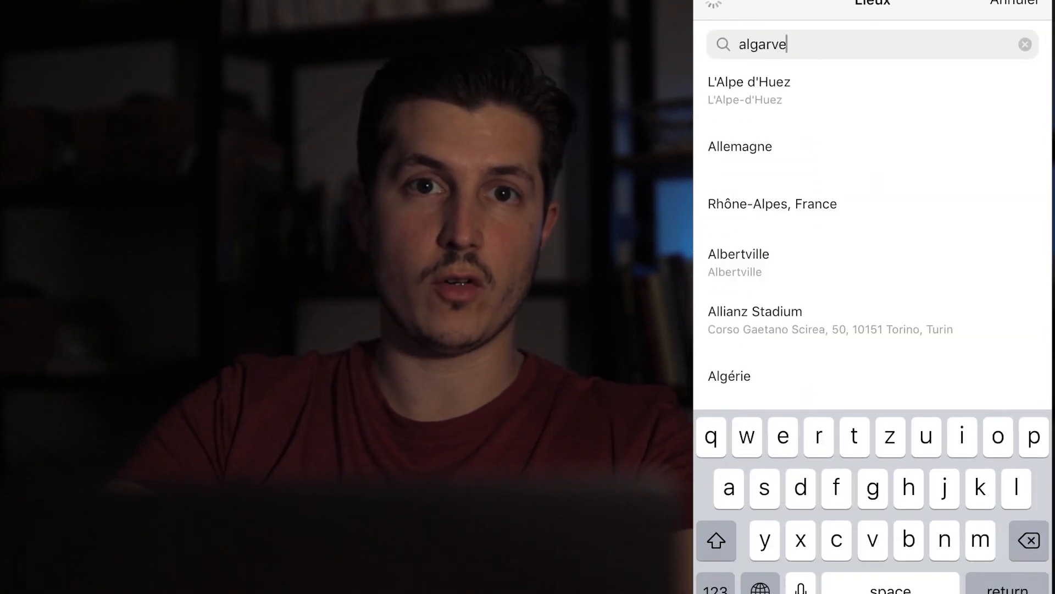
click(873, 88)
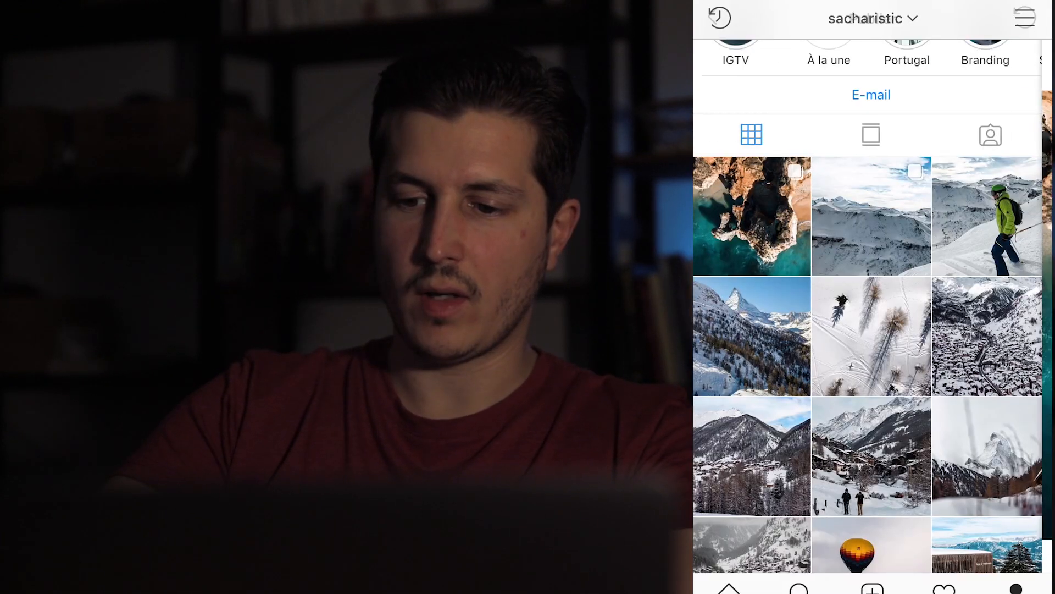
click(752, 214)
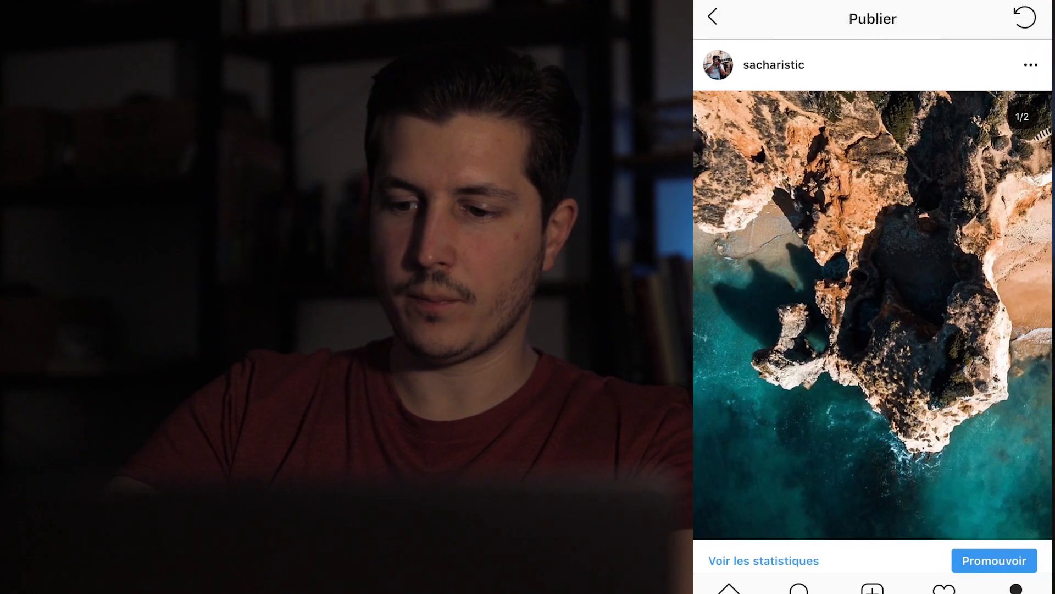